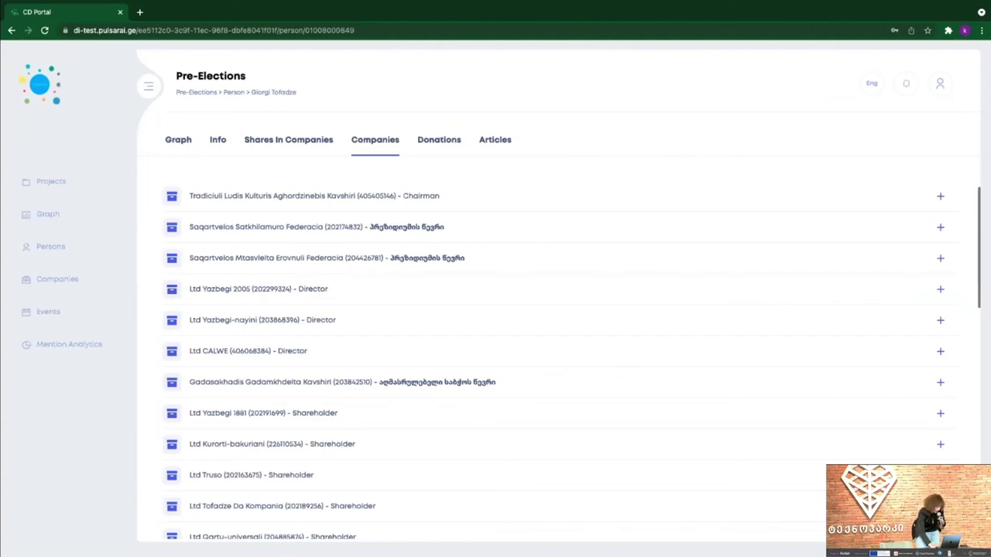
- Check the profile's Donations and Articles tabs, then bring up the Pre-Elections graph
click(449, 147)
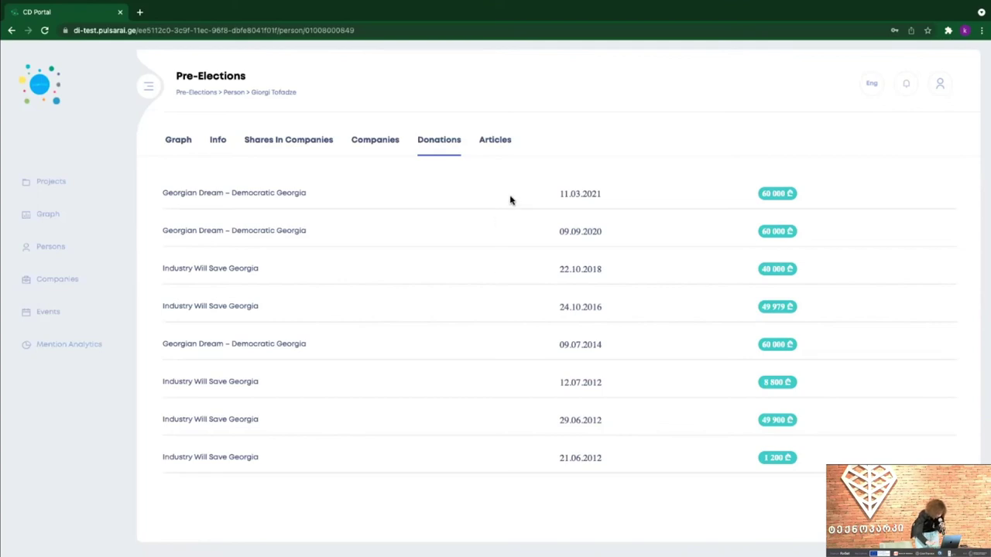
click(501, 147)
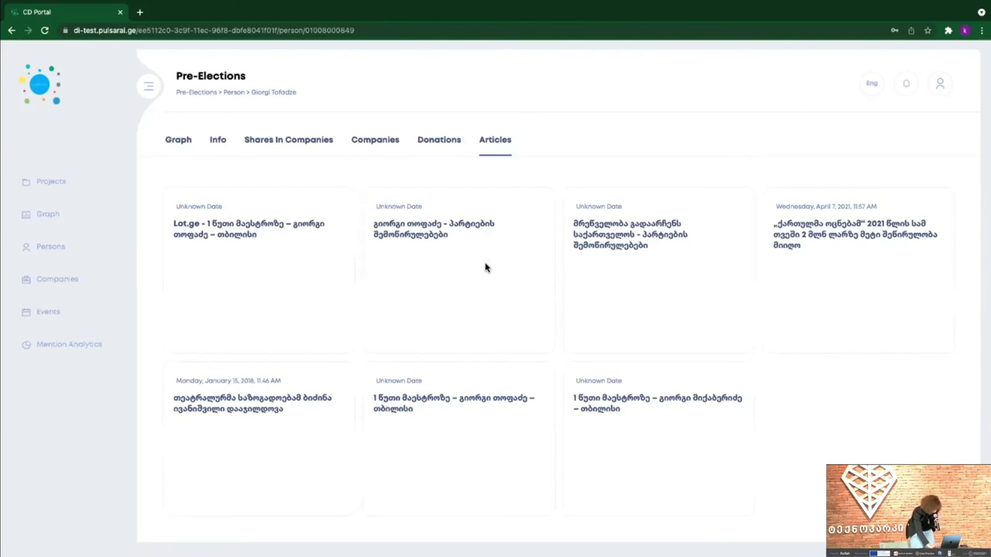
click(179, 142)
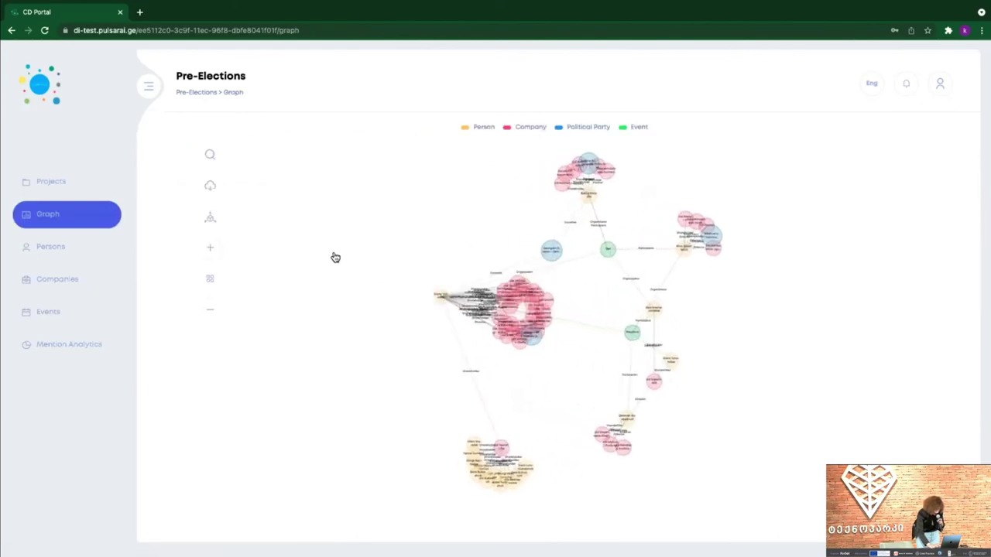
- Pull the Georgian Dream node and nearby person clusters apart to see their links
drag(509, 278, 457, 222)
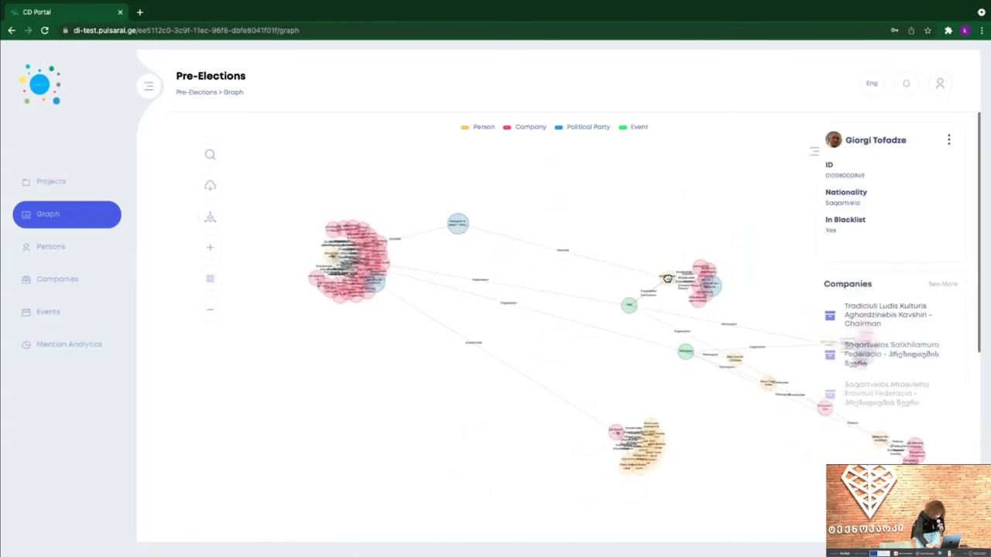
click(461, 226)
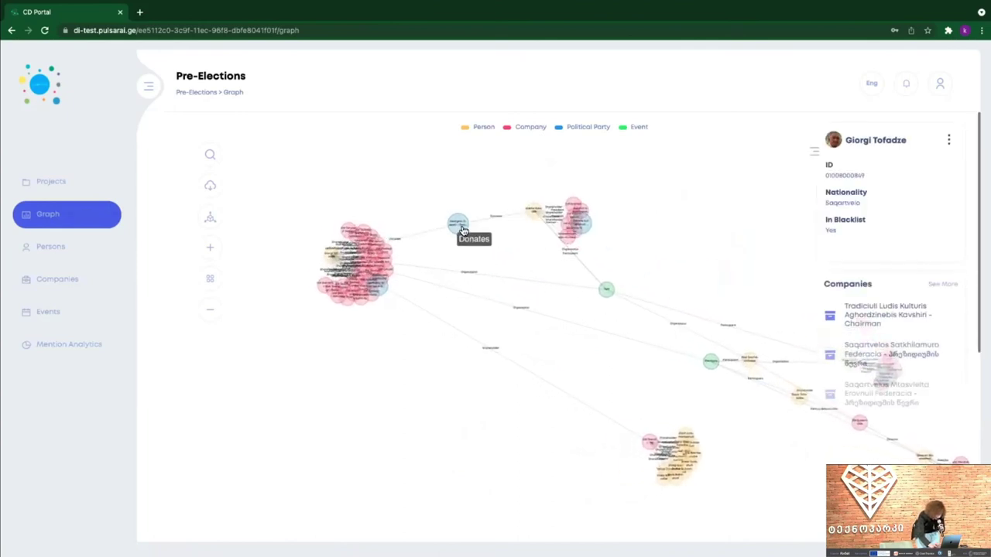
scroll(462, 227, up, 5)
drag(721, 190, 654, 289)
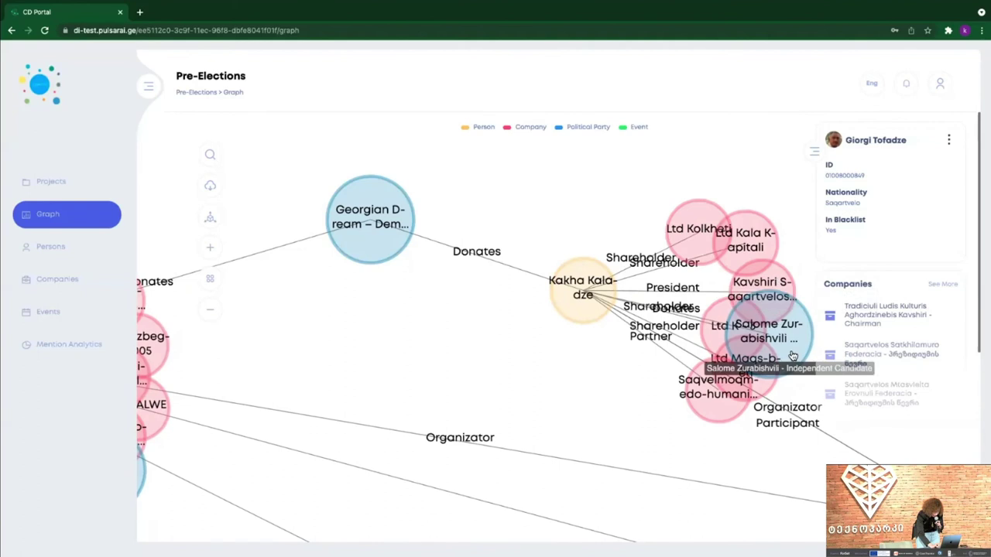
drag(793, 356, 492, 391)
- Show the linked politician's details card, then move to the project's Persons list
click(582, 288)
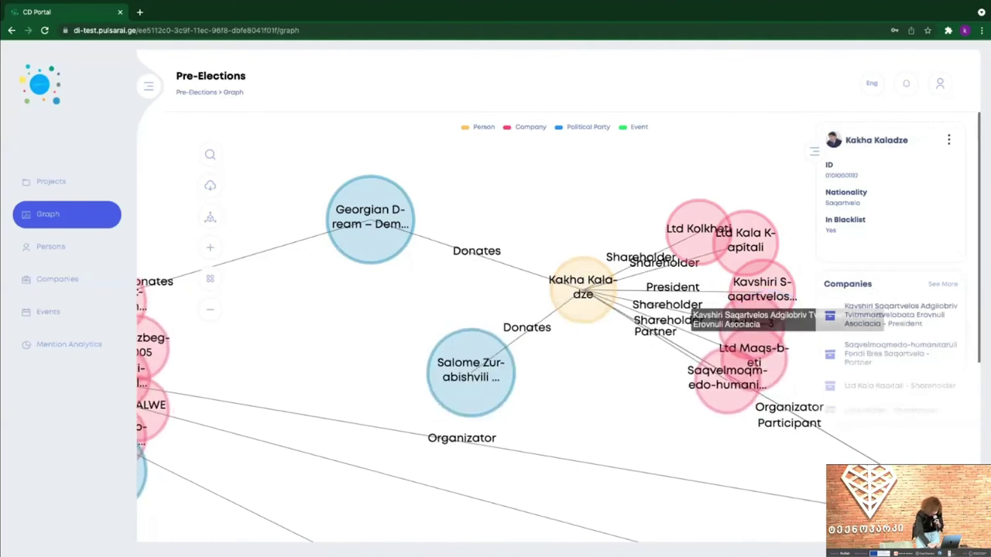
scroll(383, 310, left, 3)
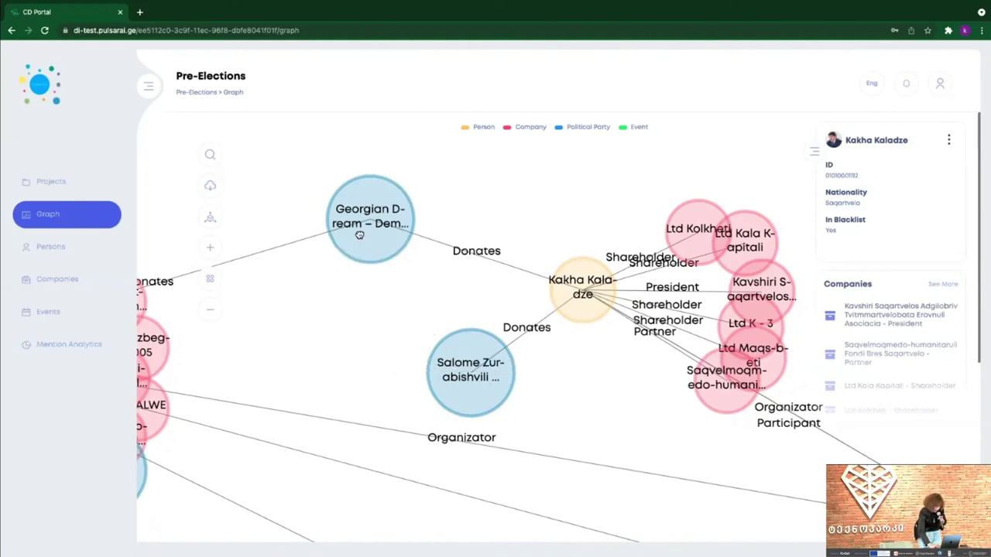
drag(359, 234, 426, 233)
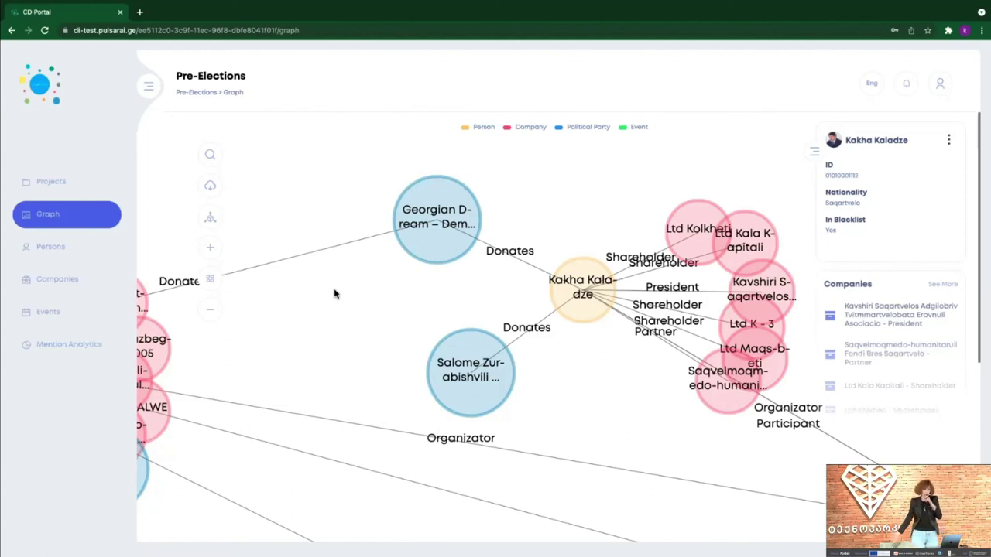
click(56, 256)
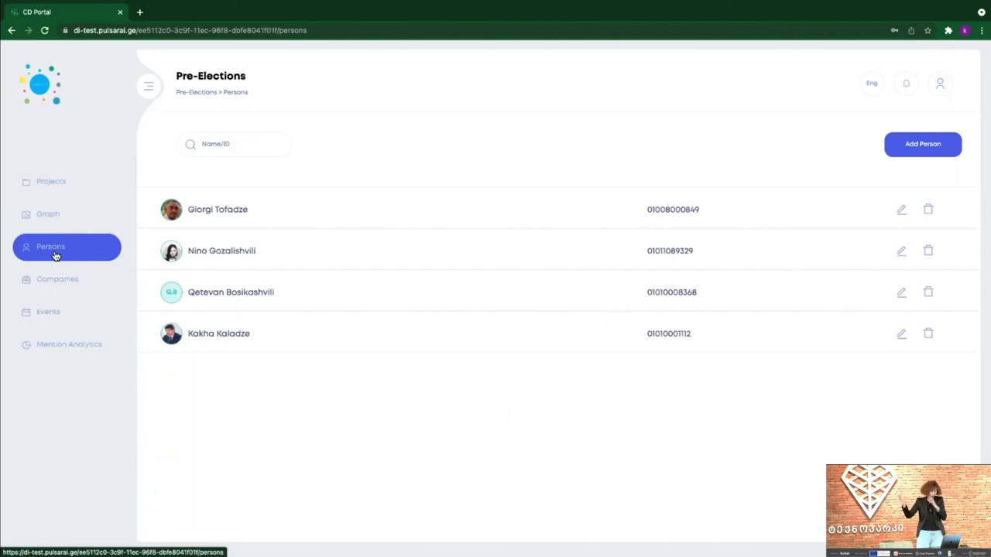
- Go from Companies back to the Persons list and start adding a new person
click(64, 280)
click(69, 257)
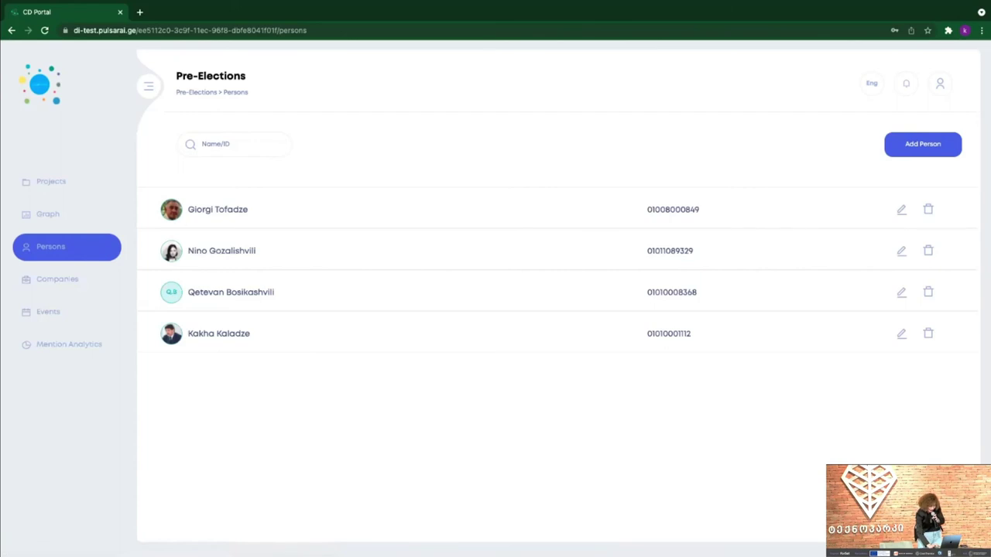
click(923, 144)
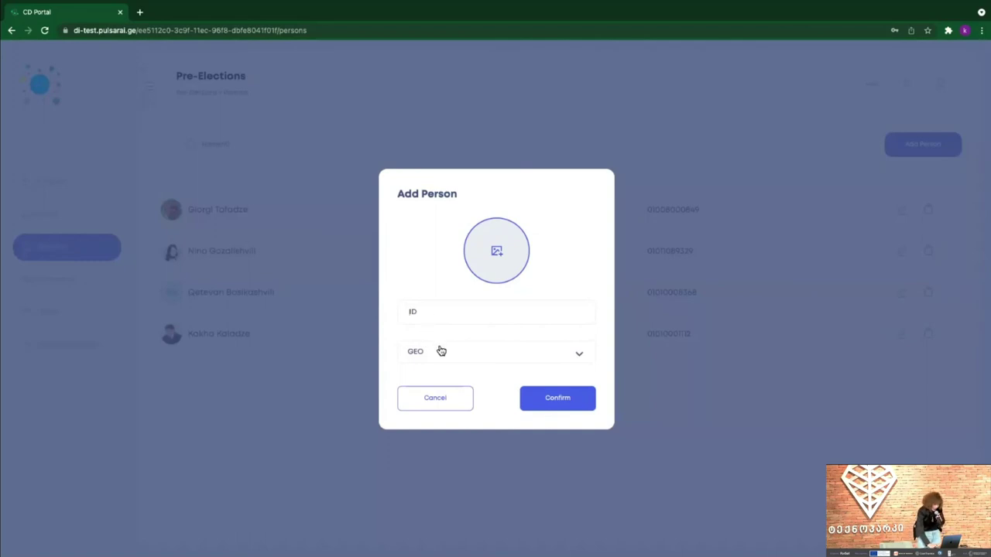
- Add a person with GEO nationality by their ID number, then open their profile
click(441, 349)
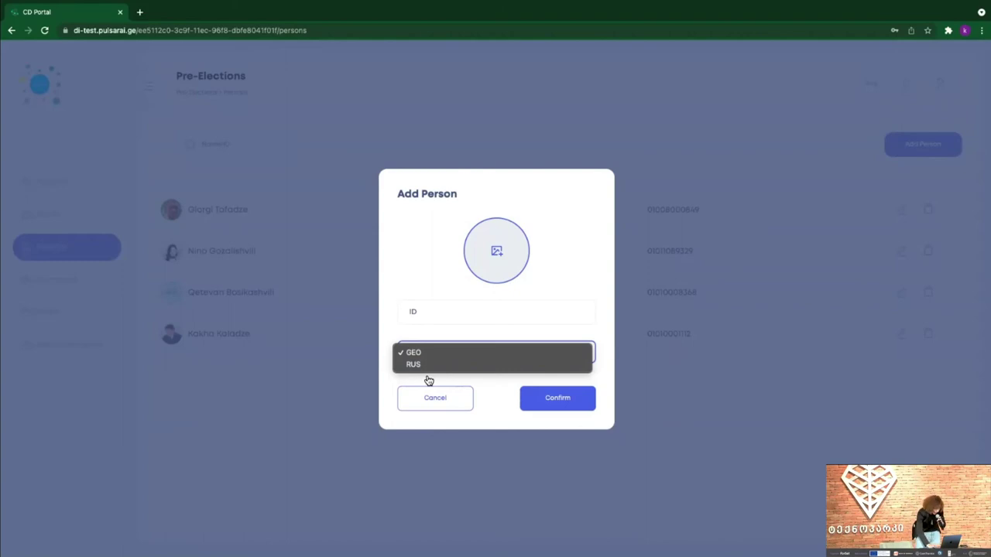
click(456, 311)
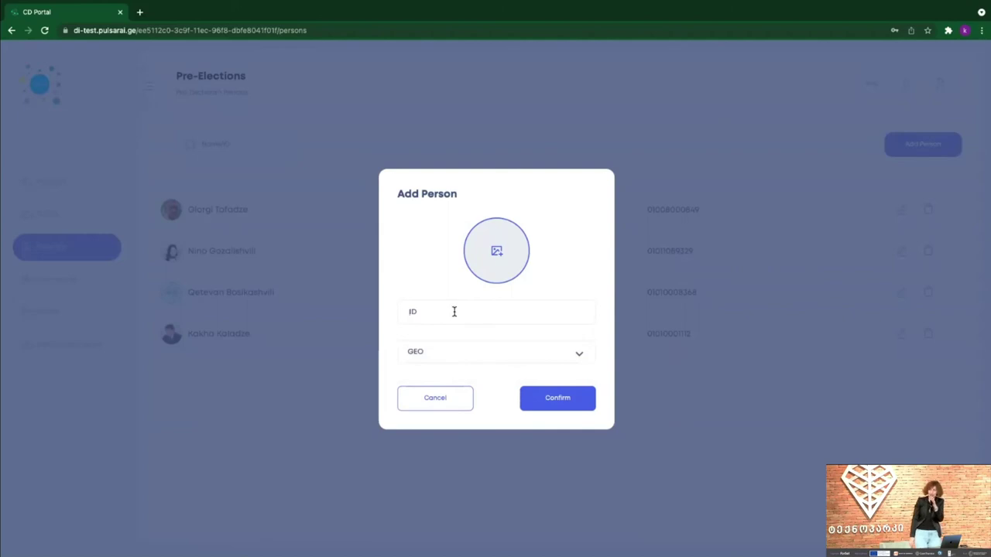
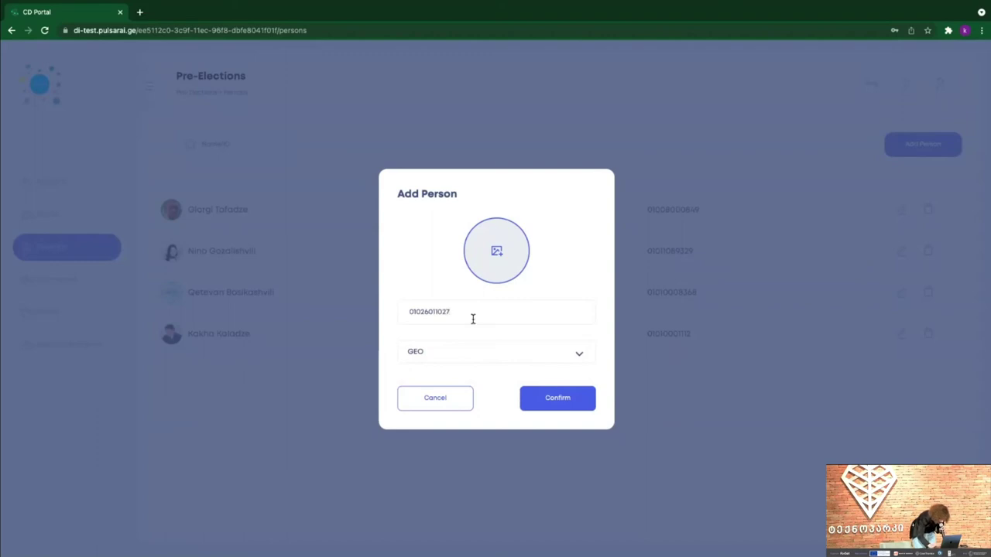
drag(461, 316, 347, 303)
key(ctrl+c)
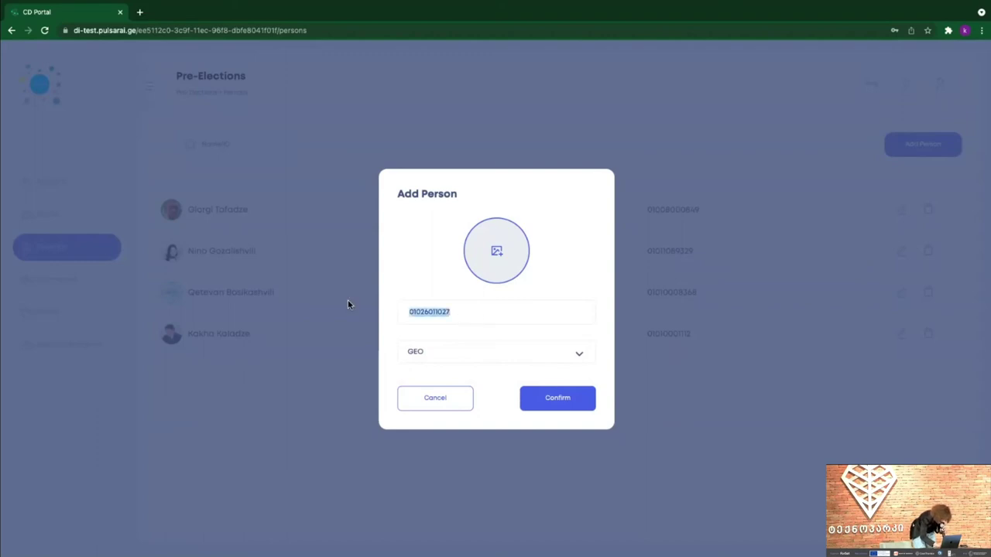
click(574, 397)
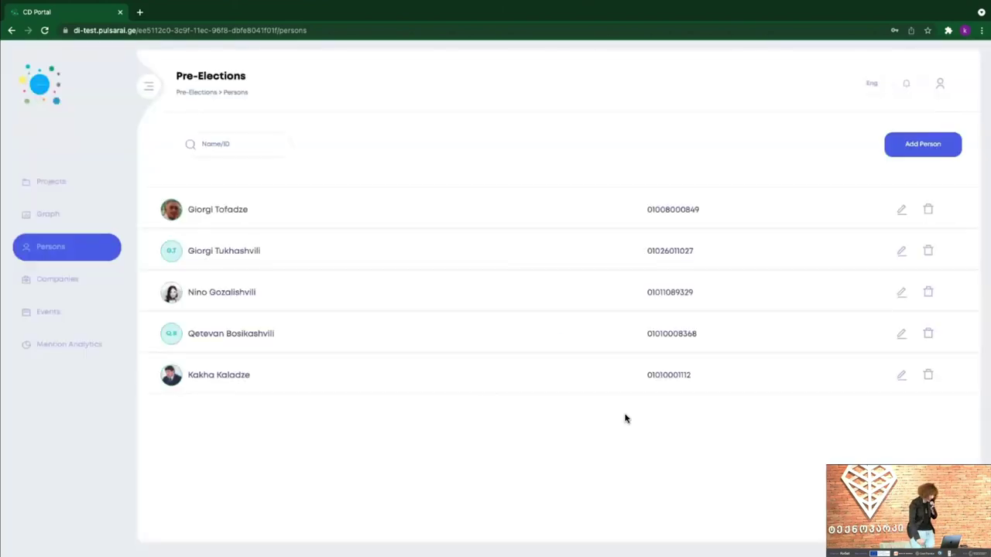
click(240, 252)
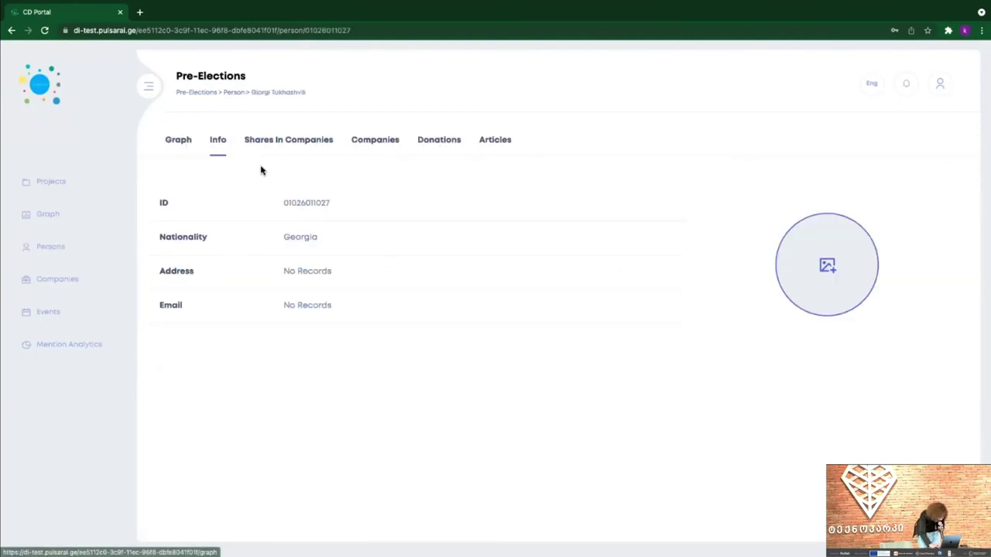
- Step through the new person's Shares In Companies, Companies, Donations and Articles tabs
click(309, 140)
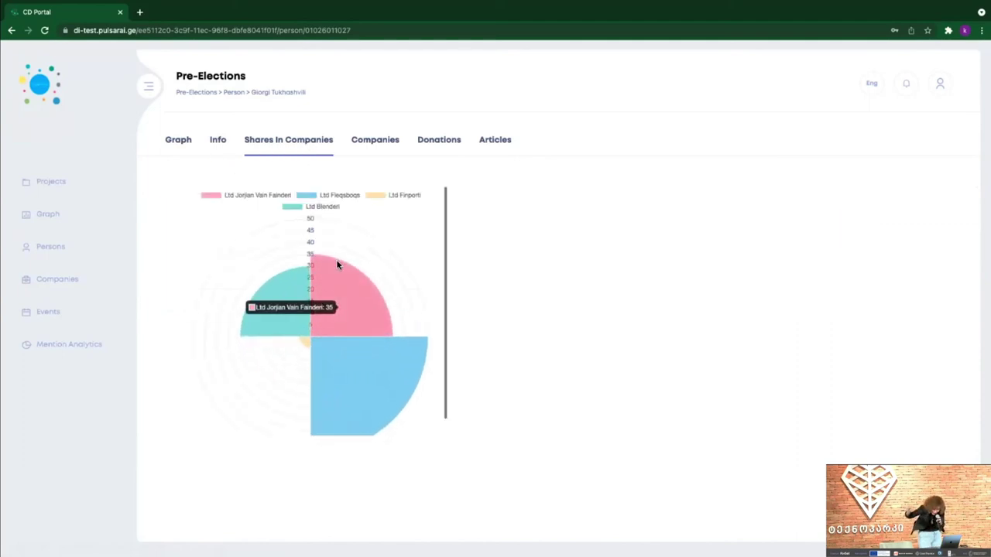
click(377, 143)
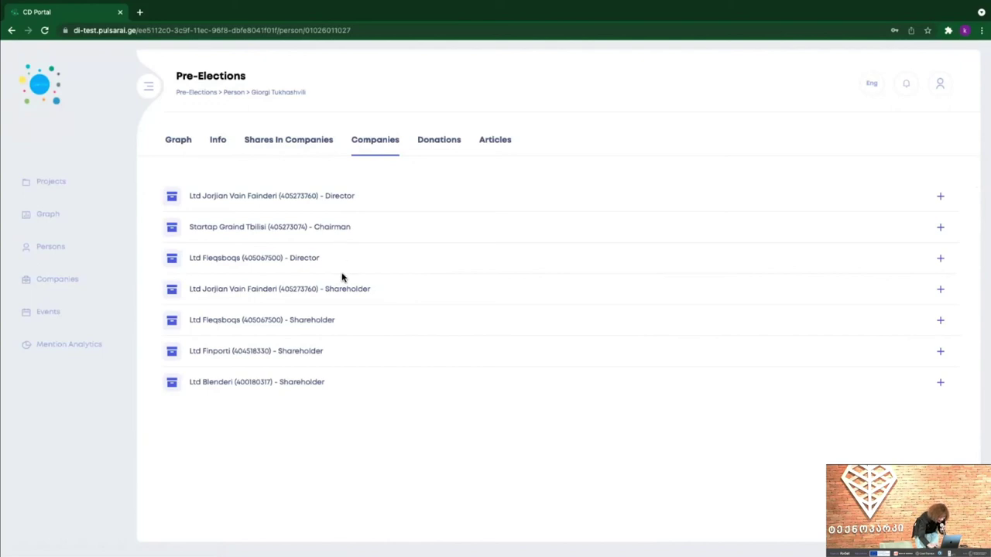
click(437, 141)
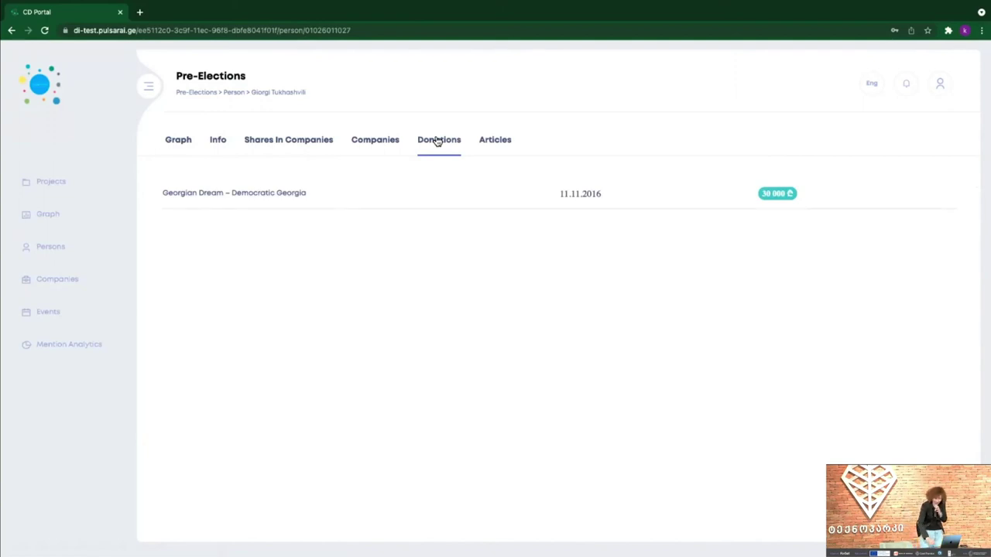
click(492, 143)
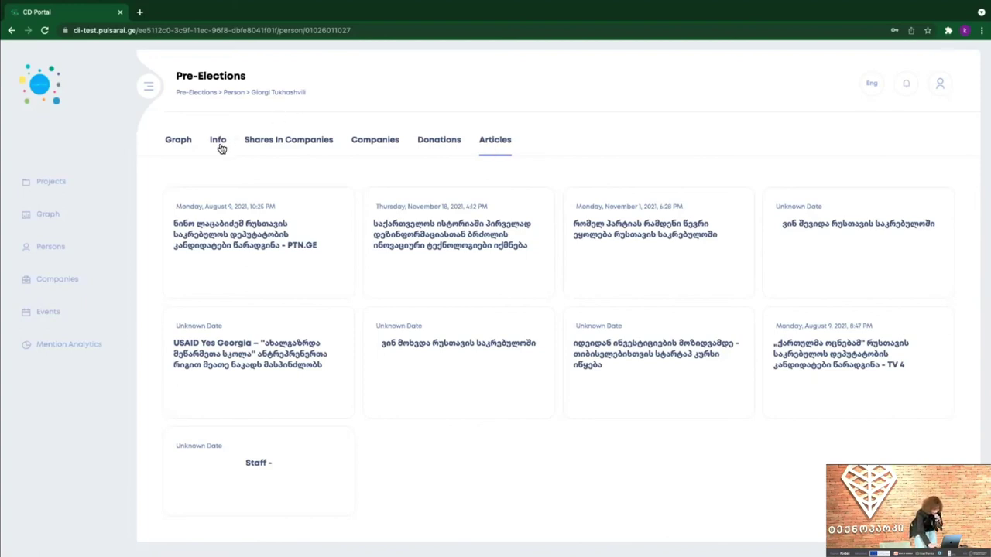
- Find the new person on the graph by their pasted ID and expand their company links
click(188, 147)
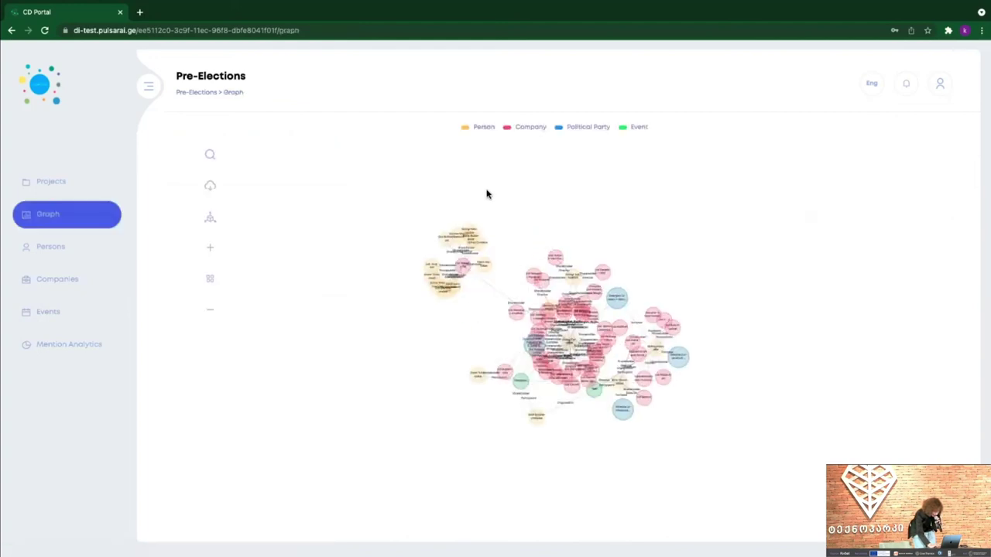
click(261, 153)
key(ctrl+v)
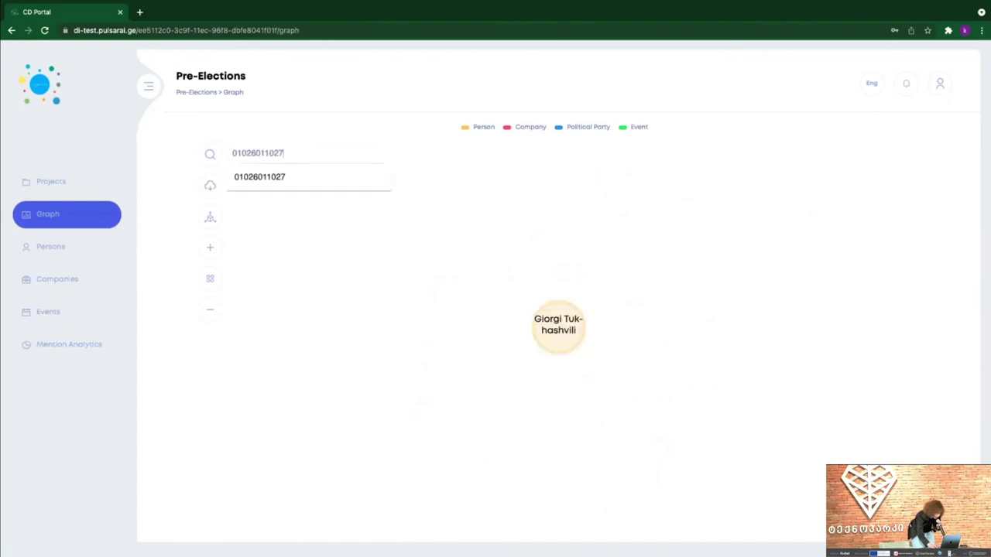
click(559, 329)
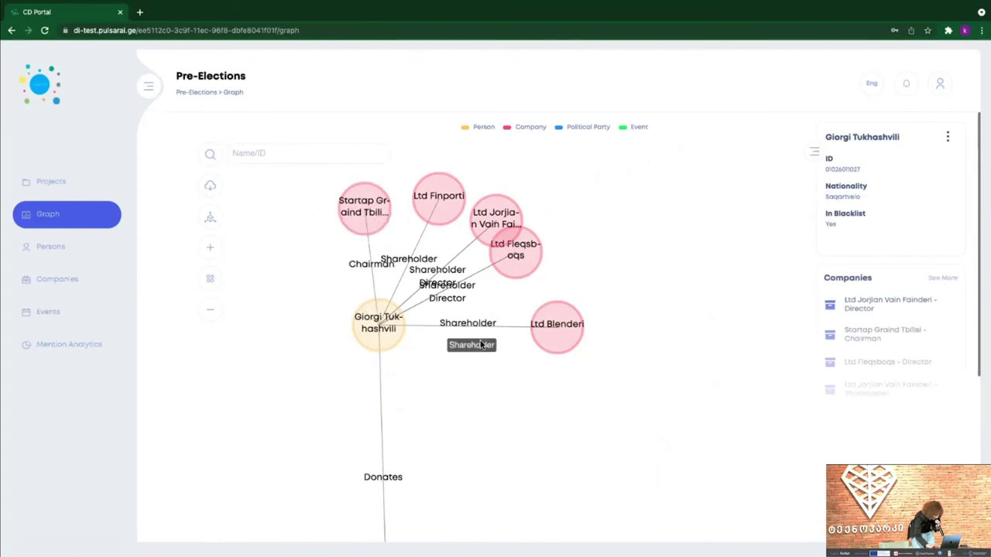
scroll(468, 379, down, 2)
scroll(435, 480, down, 2)
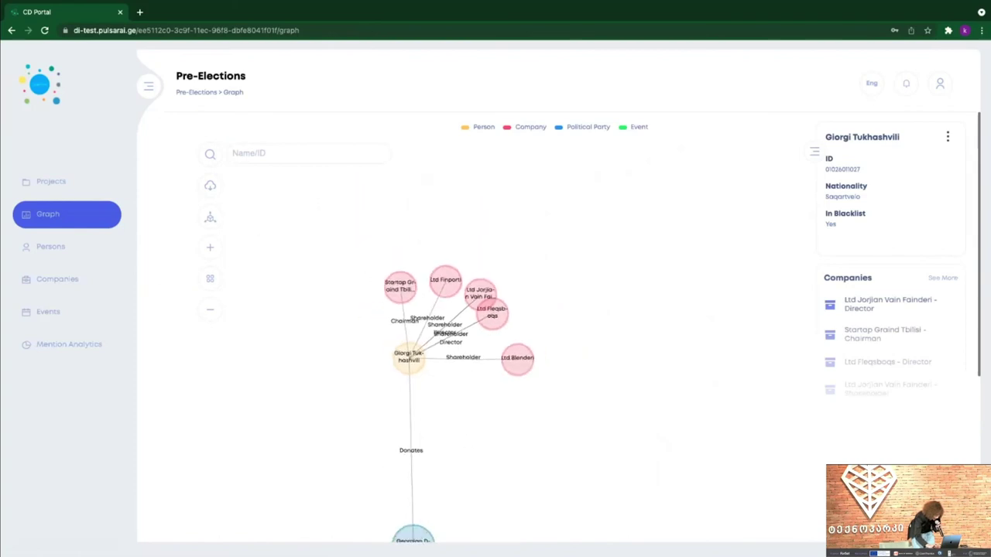
drag(413, 538, 476, 433)
- Show Georgian Dream's donors, expand the two other donors' clusters, and view Ltd Blenderi's details
click(496, 435)
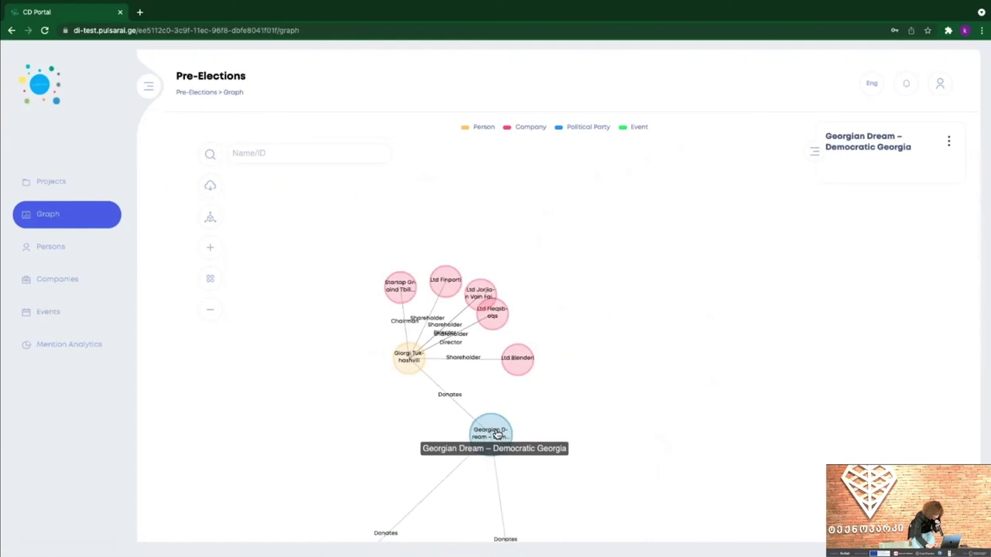
scroll(513, 437, down, 1)
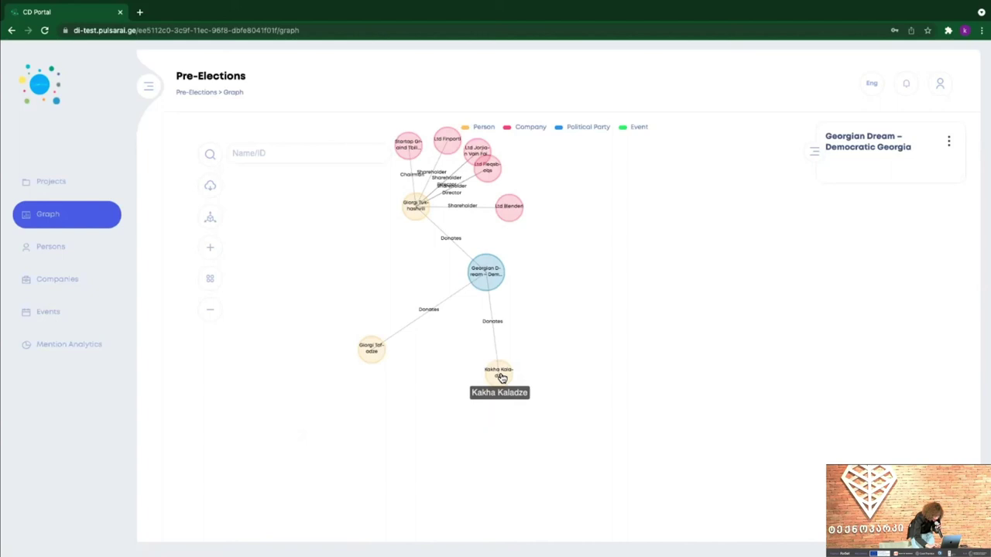
click(500, 376)
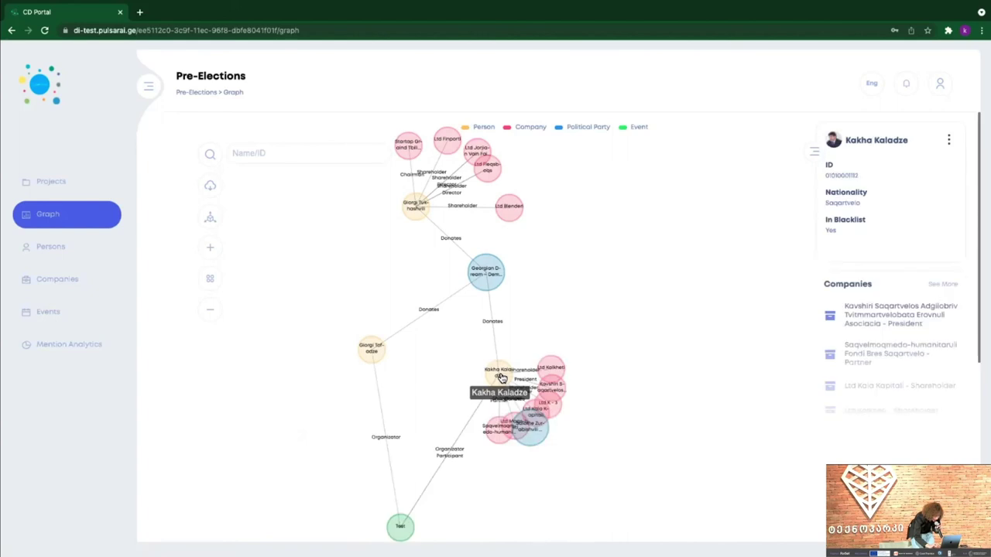
click(358, 355)
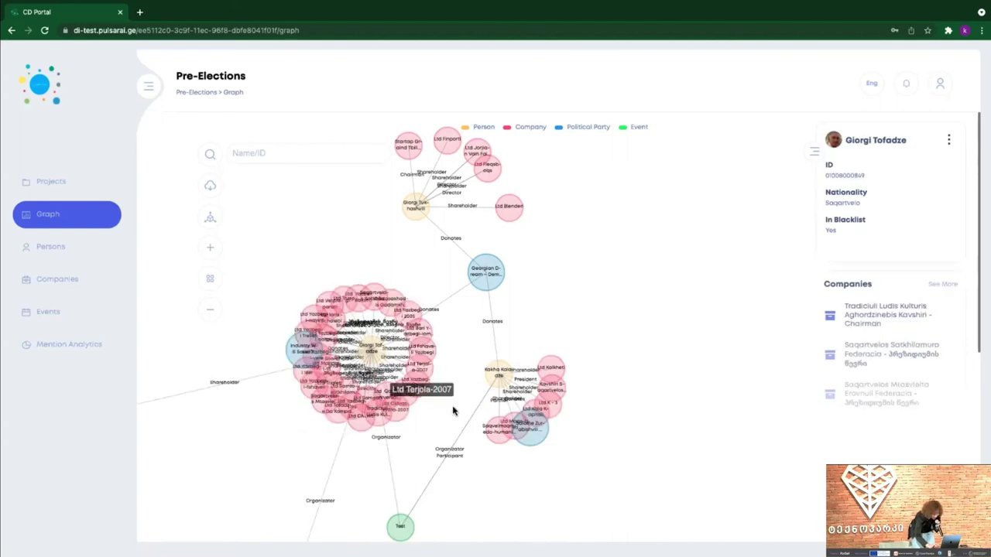
drag(401, 527, 401, 490)
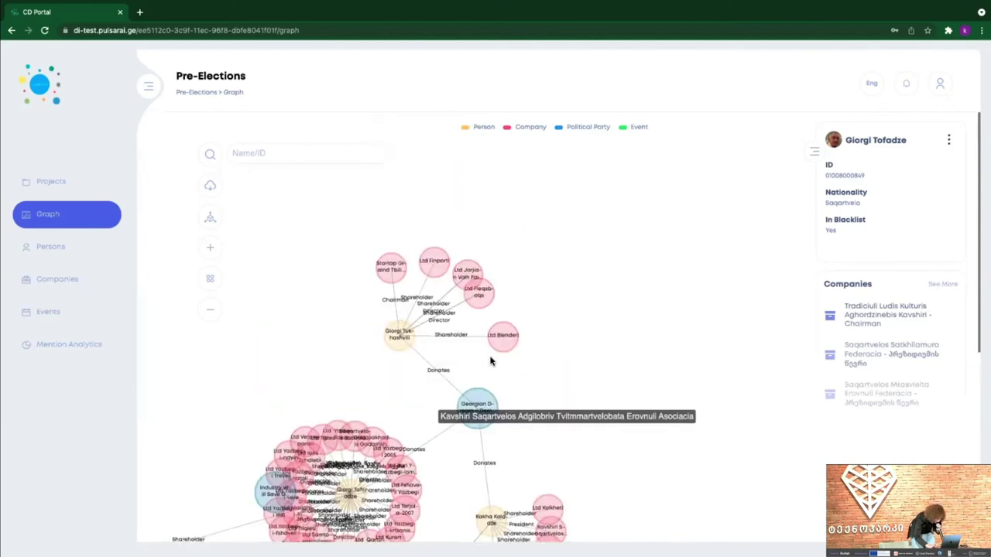
click(504, 339)
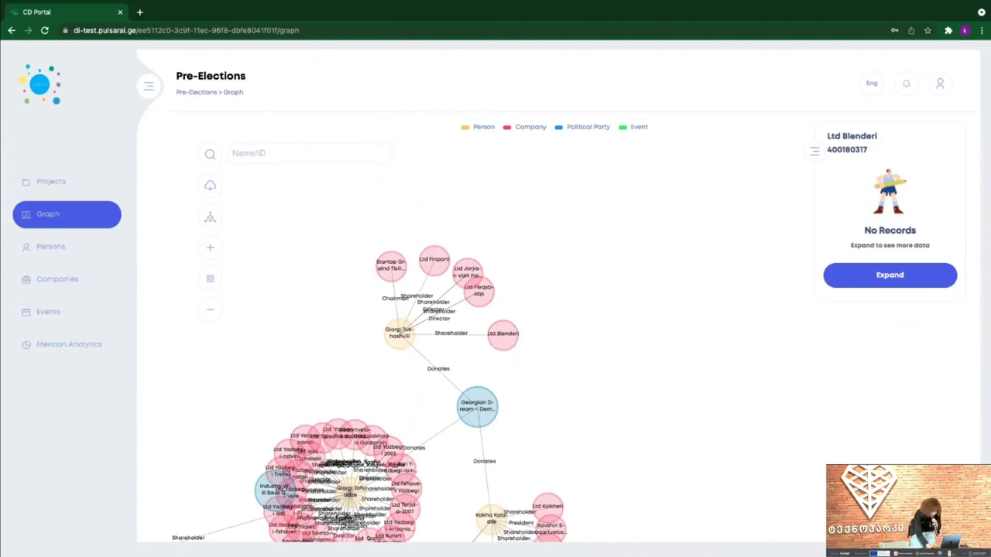
- Expand Ltd Blenderi, view its director's details, and swipe back to the person page
click(890, 275)
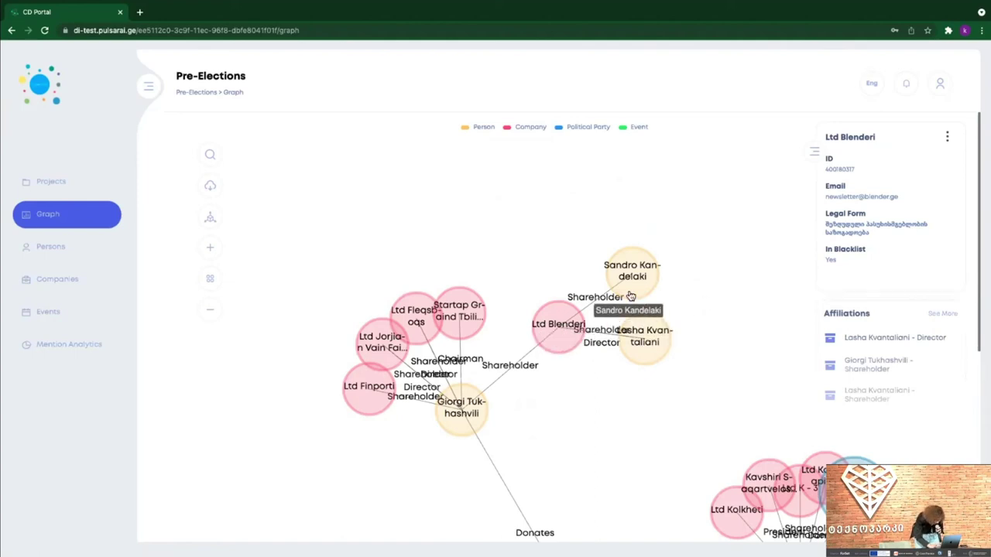
click(642, 368)
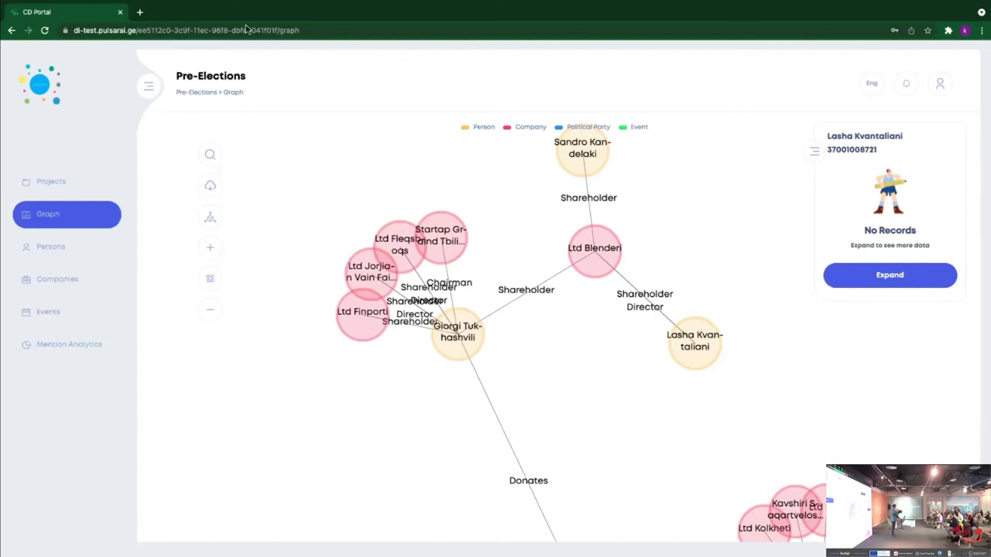
scroll(27, 69, left, 5)
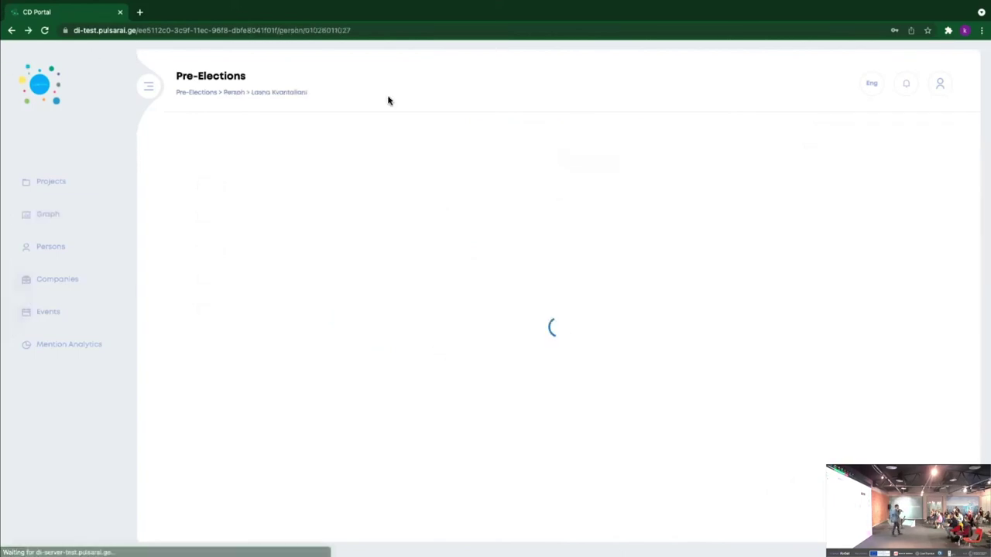